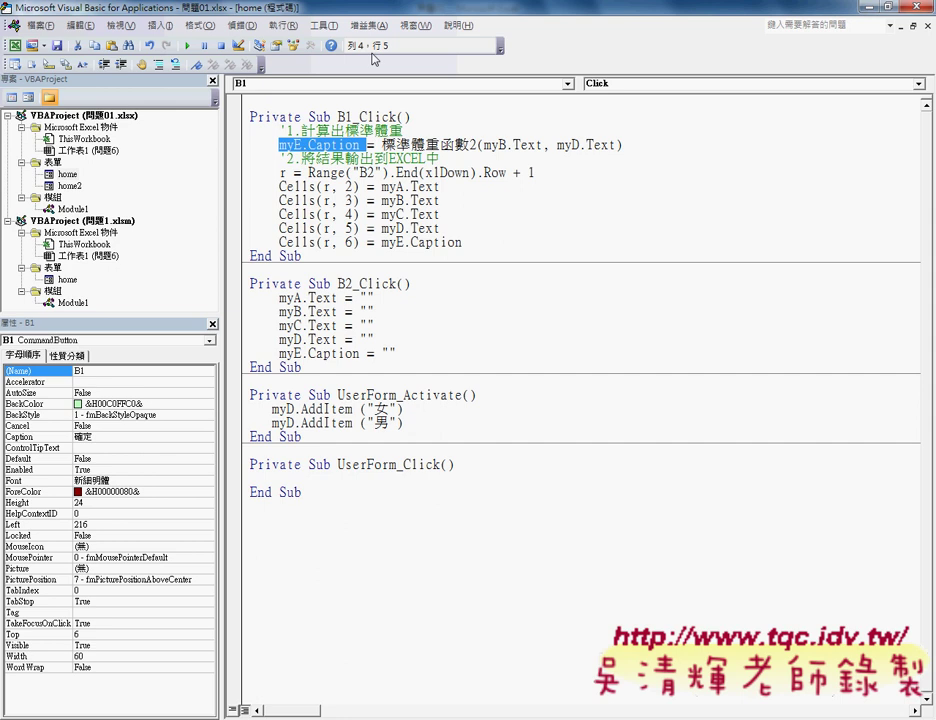
# Step: Comment out the r = Range… through Cells(r, 6) output lines, then move the editor aside
pyautogui.moveTo(461, 242); pyautogui.dragTo(250, 172)
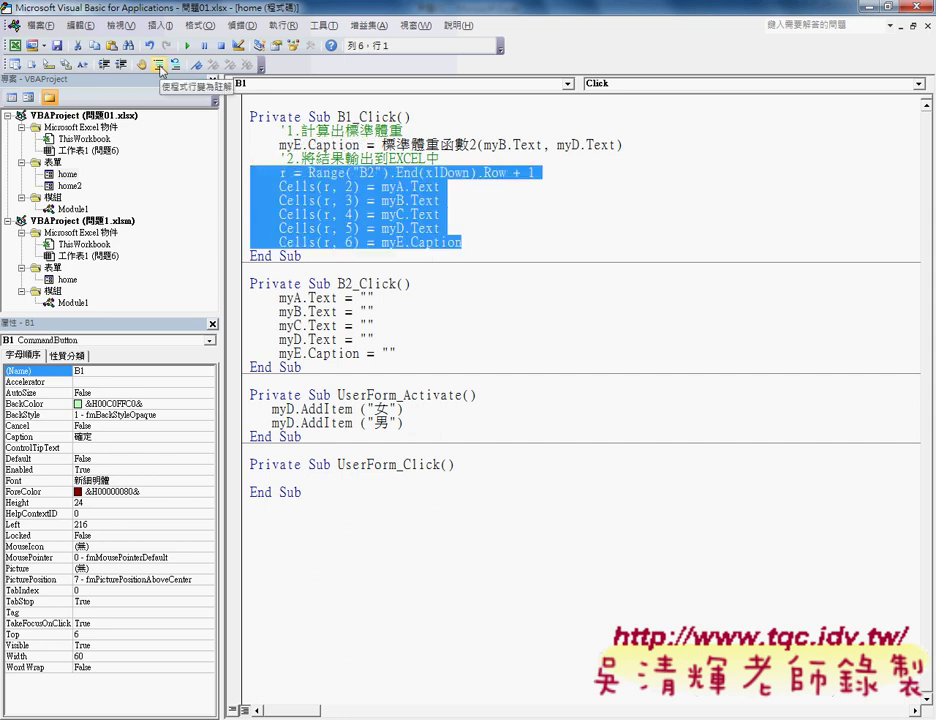
pyautogui.click(158, 64)
pyautogui.doubleClick(210, 8)
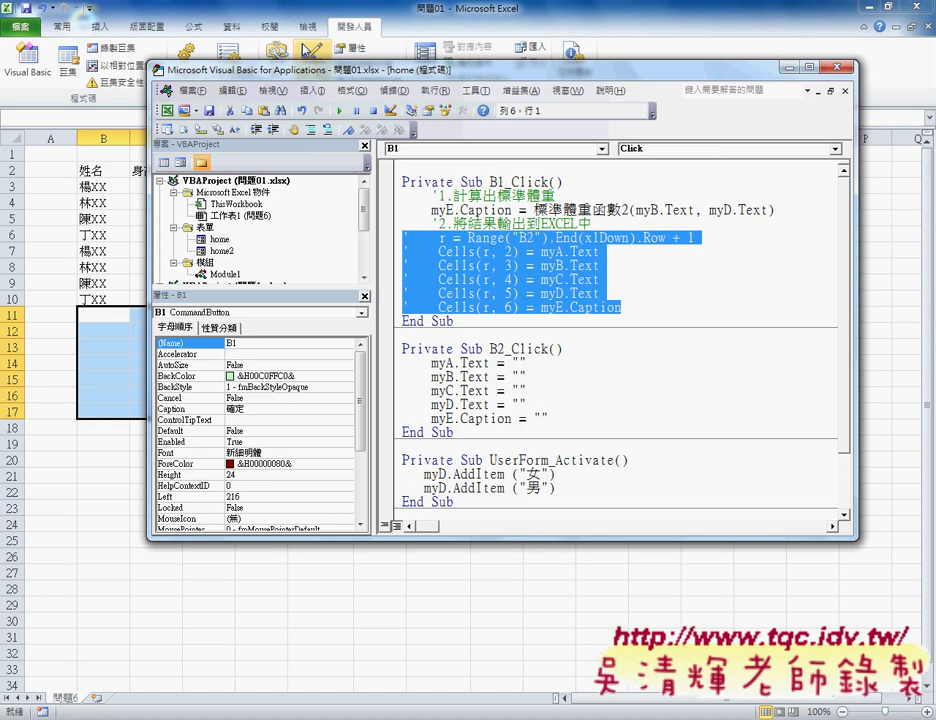
pyautogui.moveTo(405, 68); pyautogui.dragTo(627, 76)
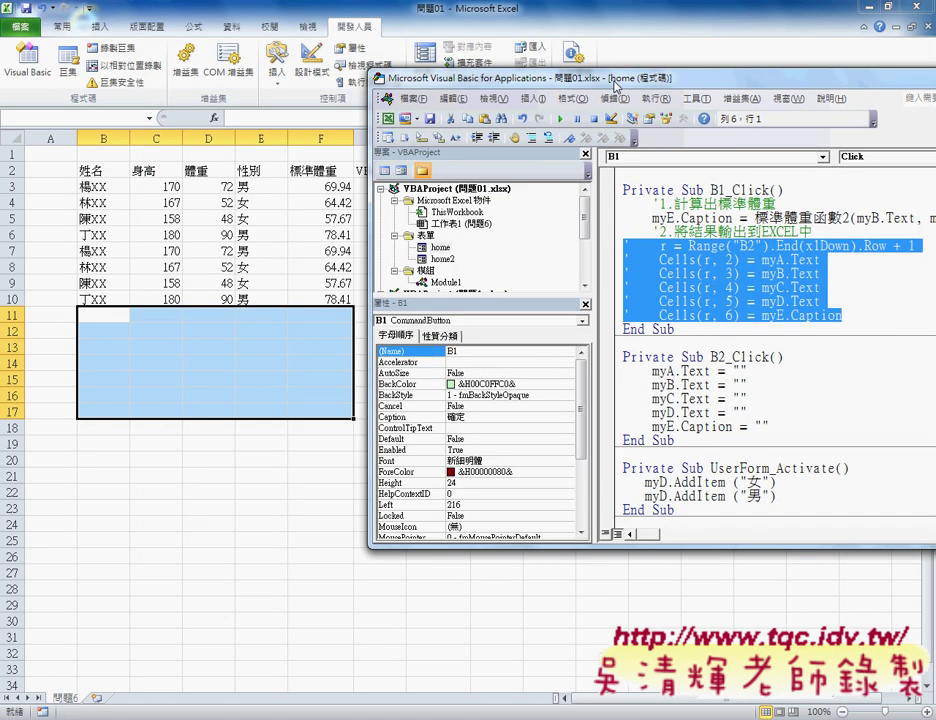
# Step: Run the form with a name, height 158, weight 60 and gender 男, getting 60.41
pyautogui.click(561, 121)
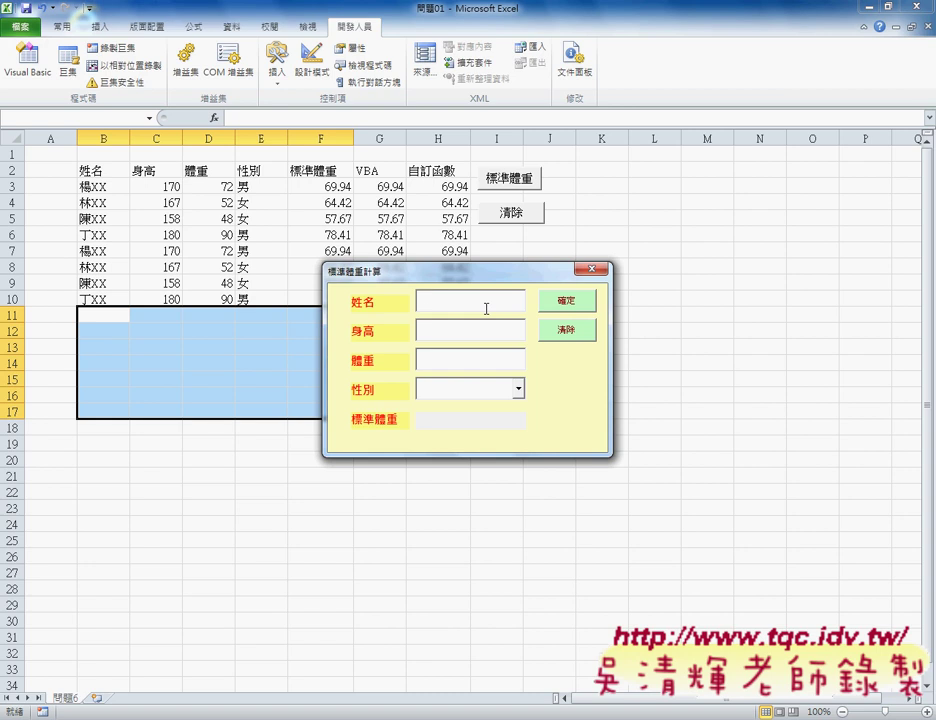
pyautogui.write('XXX')
pyautogui.write('158')
pyautogui.click(518, 389)
pyautogui.click(495, 410)
pyautogui.click(568, 299)
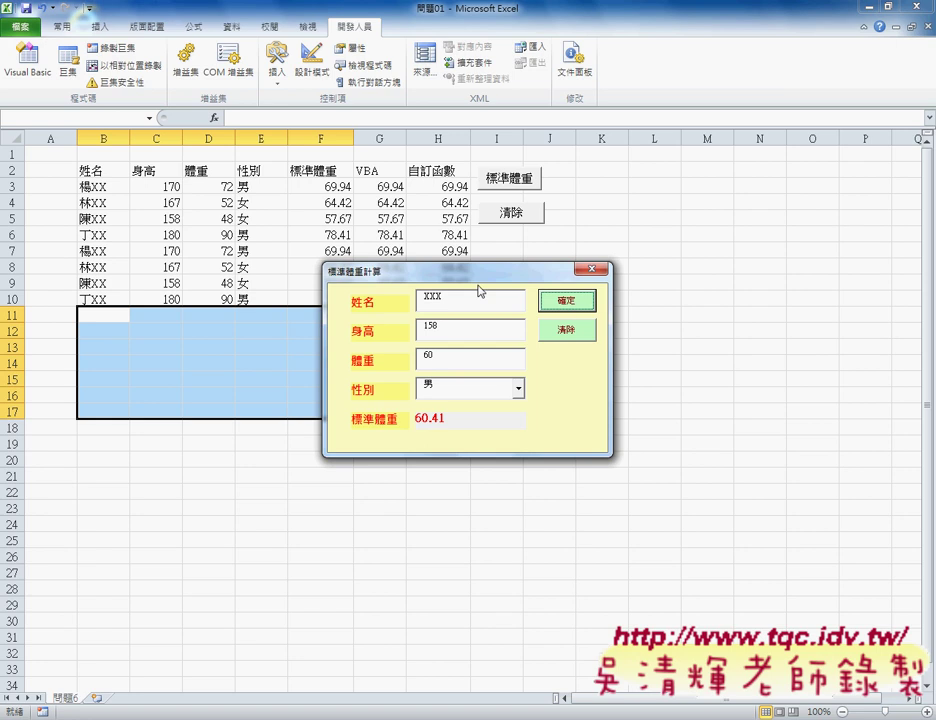
pyautogui.moveTo(477, 272); pyautogui.dragTo(614, 327)
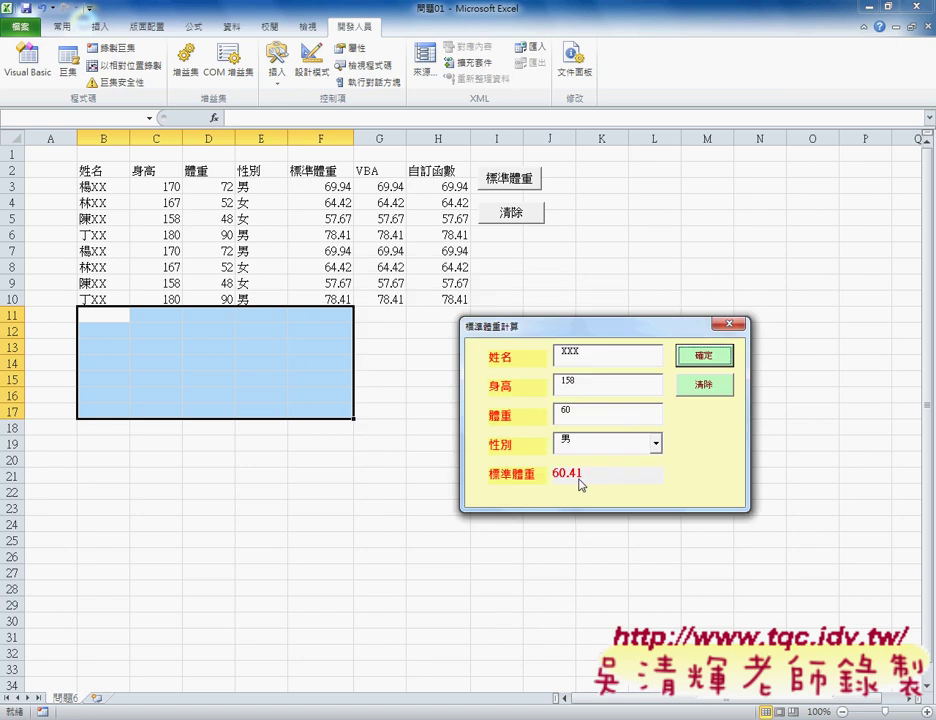
pyautogui.moveTo(584, 462)
pyautogui.mouseDown()
pyautogui.moveTo(593, 481)
pyautogui.moveTo(574, 491)
pyautogui.mouseUp()
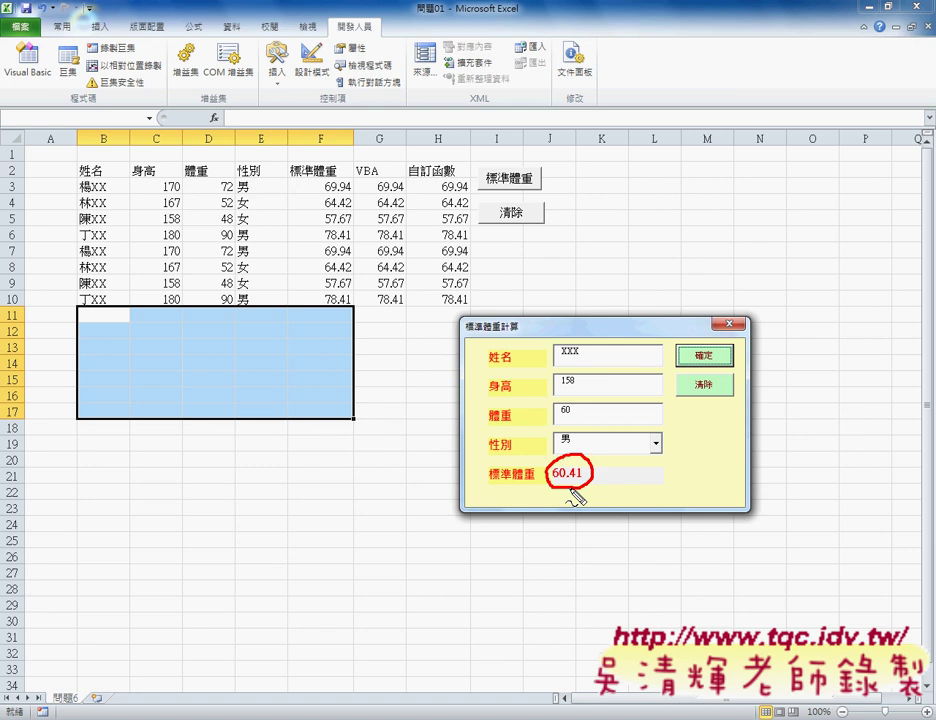
pyautogui.moveTo(595, 500)
pyautogui.mouseDown()
pyautogui.moveTo(548, 328)
pyautogui.moveTo(598, 503)
pyautogui.mouseUp()
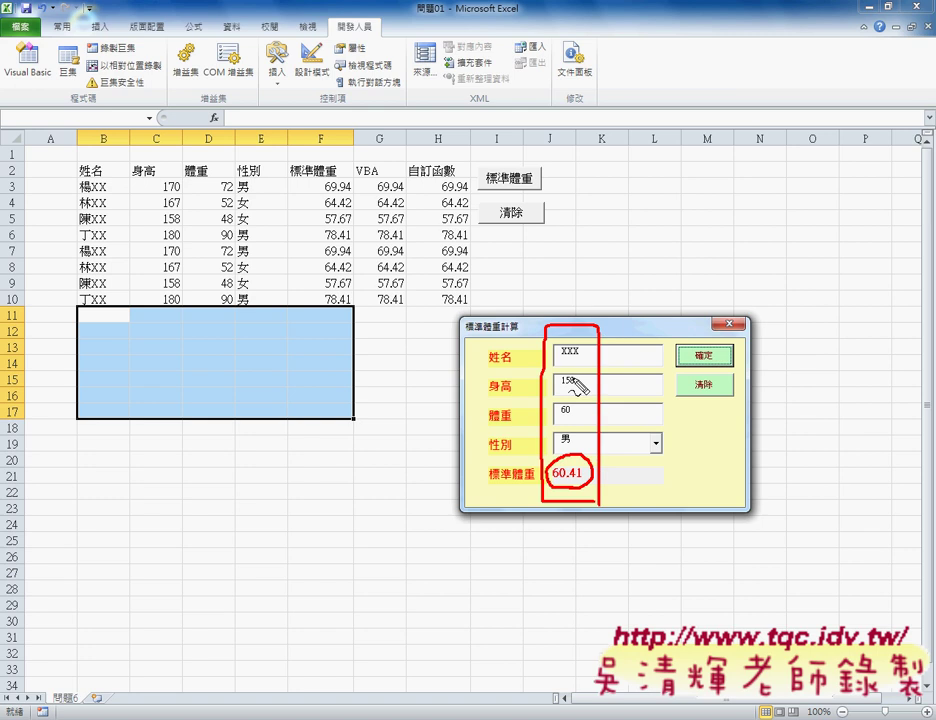
pyautogui.moveTo(548, 330); pyautogui.dragTo(448, 335)
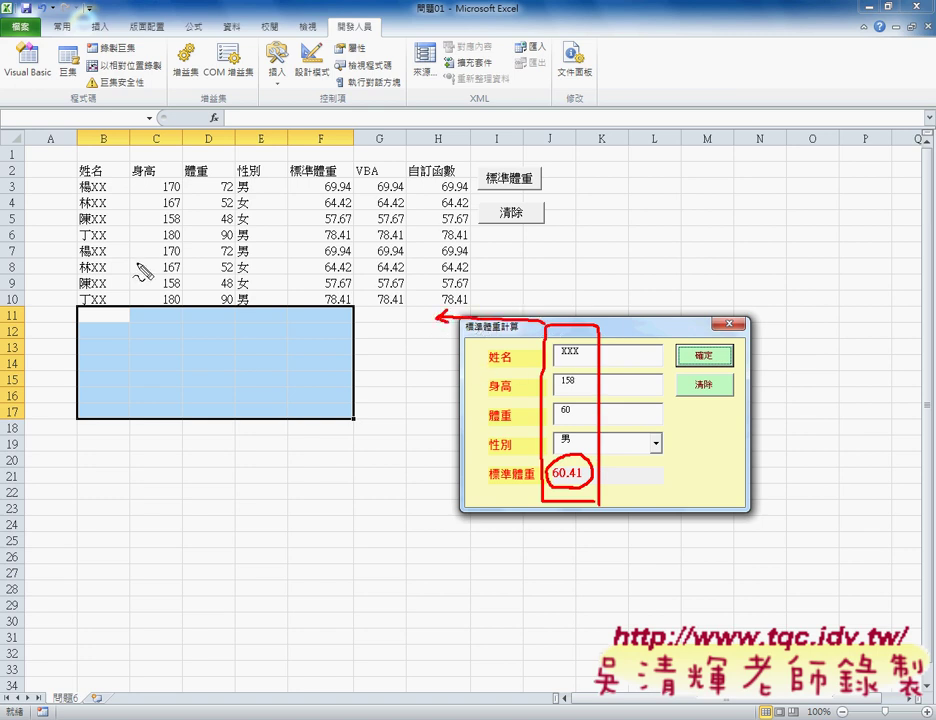
pyautogui.moveTo(100, 196)
pyautogui.mouseDown()
pyautogui.moveTo(108, 188)
pyautogui.moveTo(88, 290)
pyautogui.mouseUp()
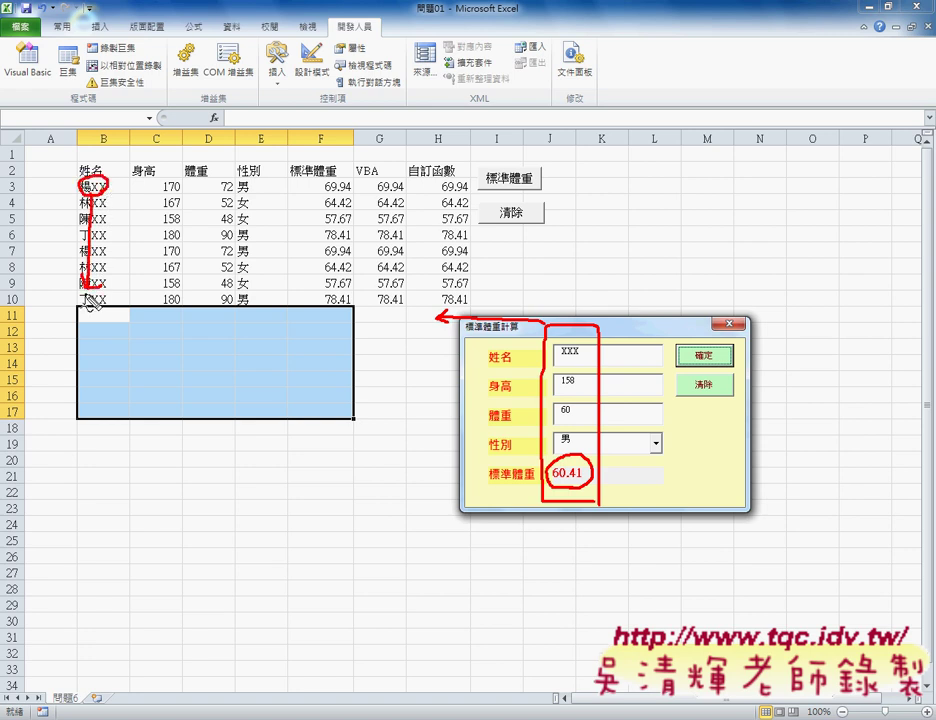
pyautogui.moveTo(22, 287)
pyautogui.mouseDown()
pyautogui.moveTo(14, 288)
pyautogui.moveTo(100, 298)
pyautogui.mouseUp()
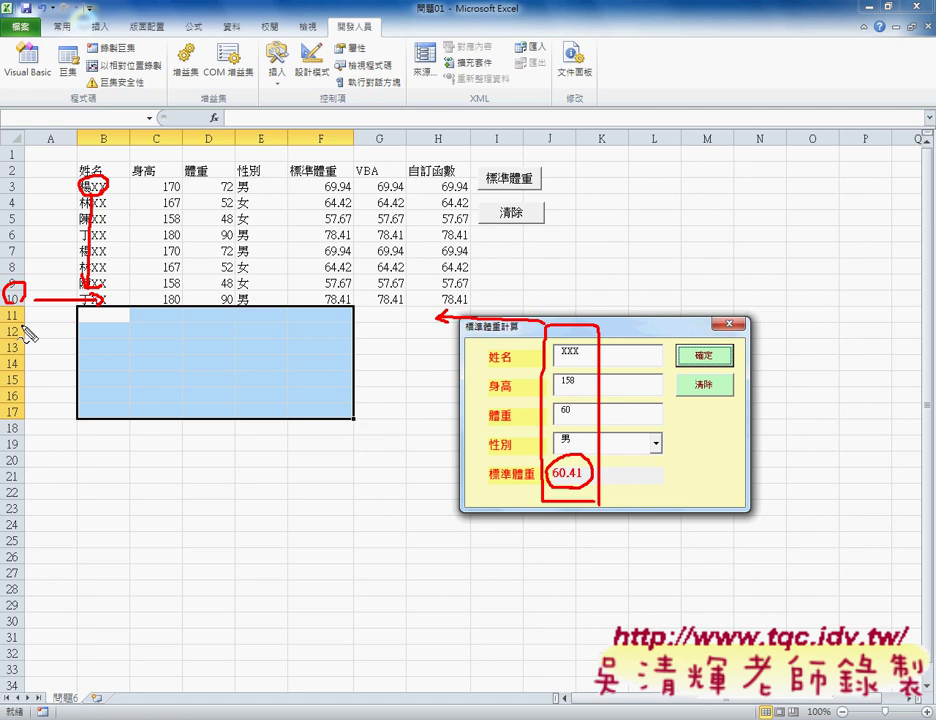
pyautogui.moveTo(28, 320); pyautogui.dragTo(27, 333)
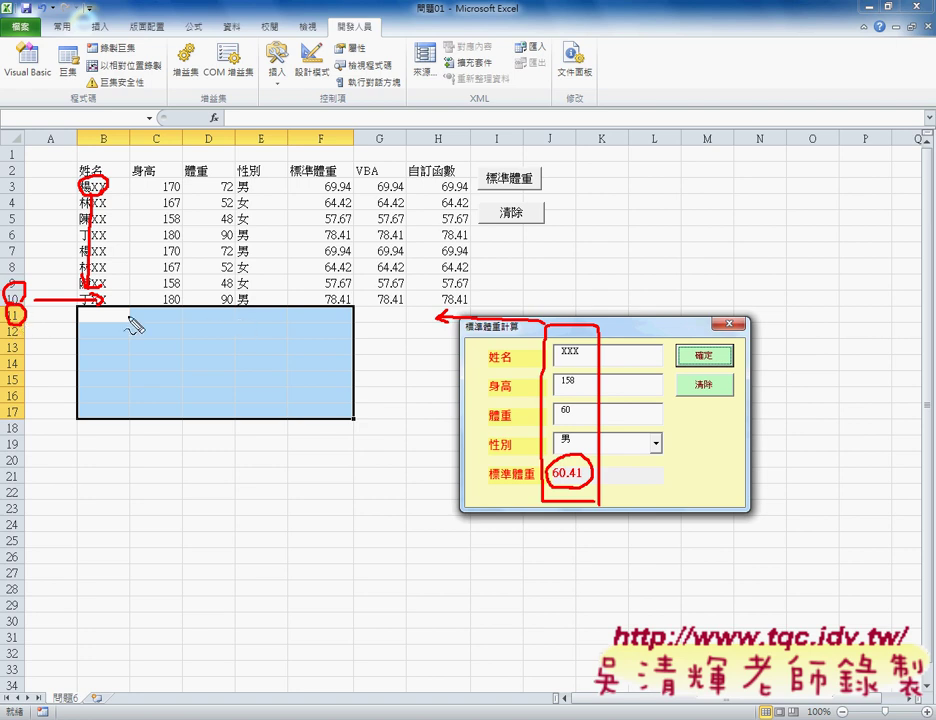
pyautogui.moveTo(74, 324)
pyautogui.mouseDown()
pyautogui.moveTo(127, 323)
pyautogui.moveTo(75, 323)
pyautogui.mouseUp()
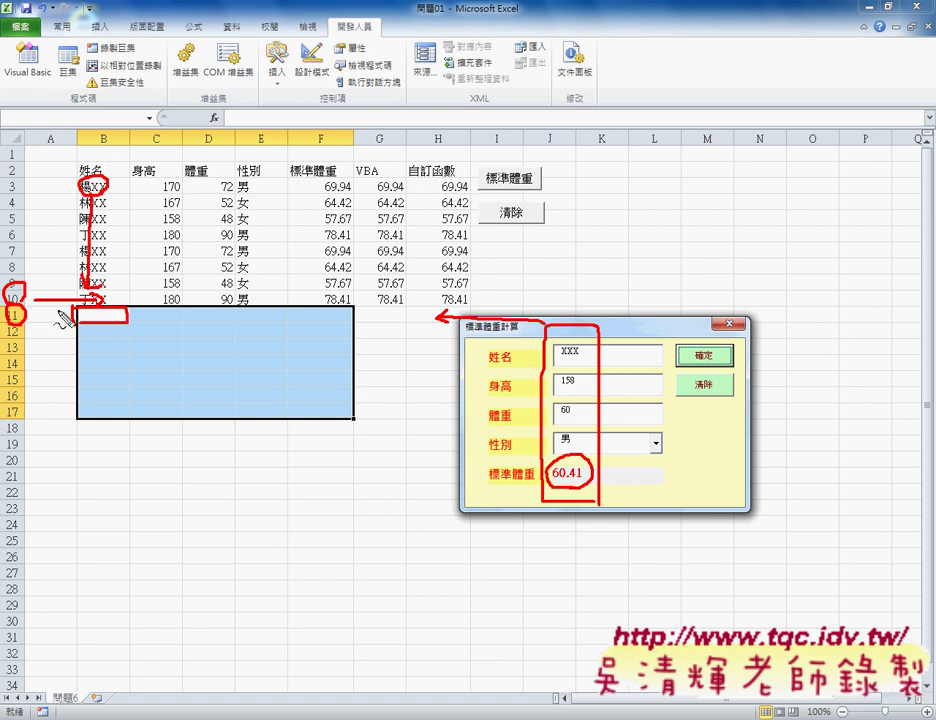
pyautogui.moveTo(104, 129); pyautogui.dragTo(101, 133)
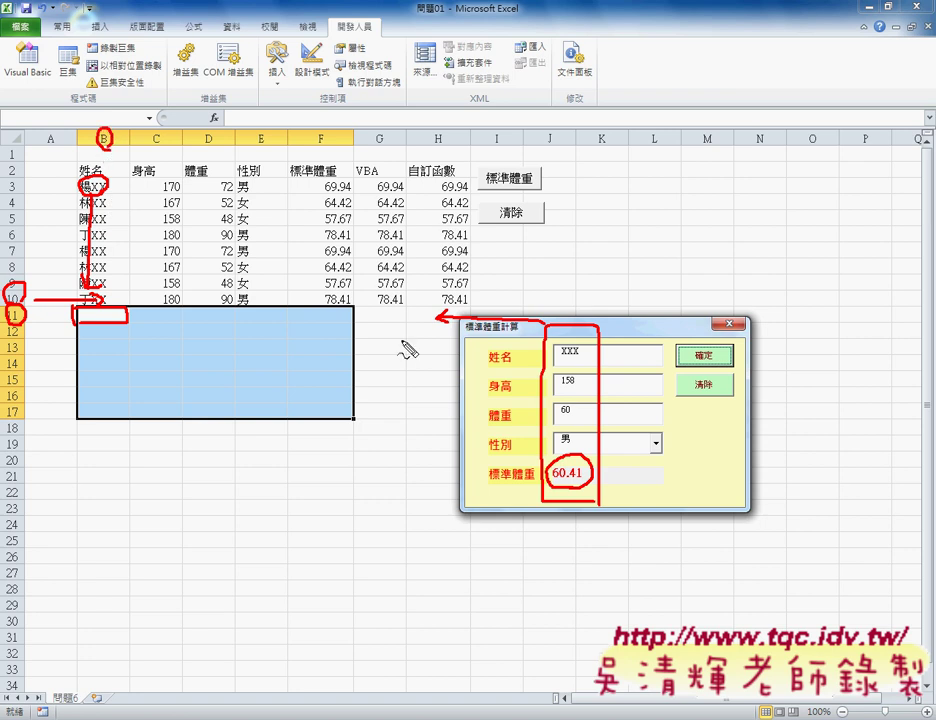
pyautogui.moveTo(566, 351); pyautogui.dragTo(120, 330)
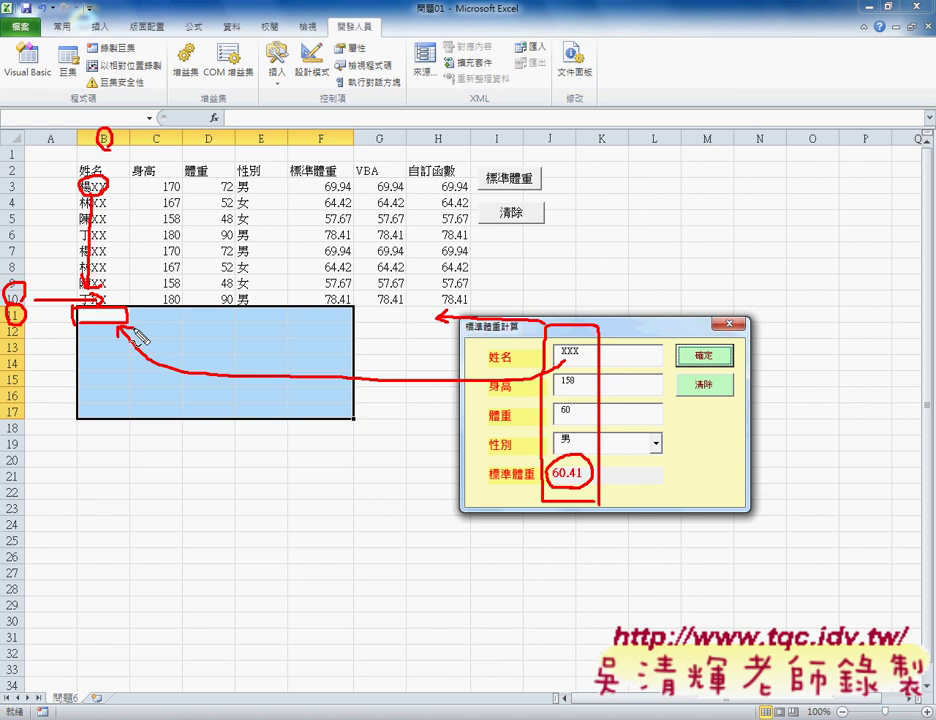
pyautogui.moveTo(158, 116); pyautogui.dragTo(150, 134)
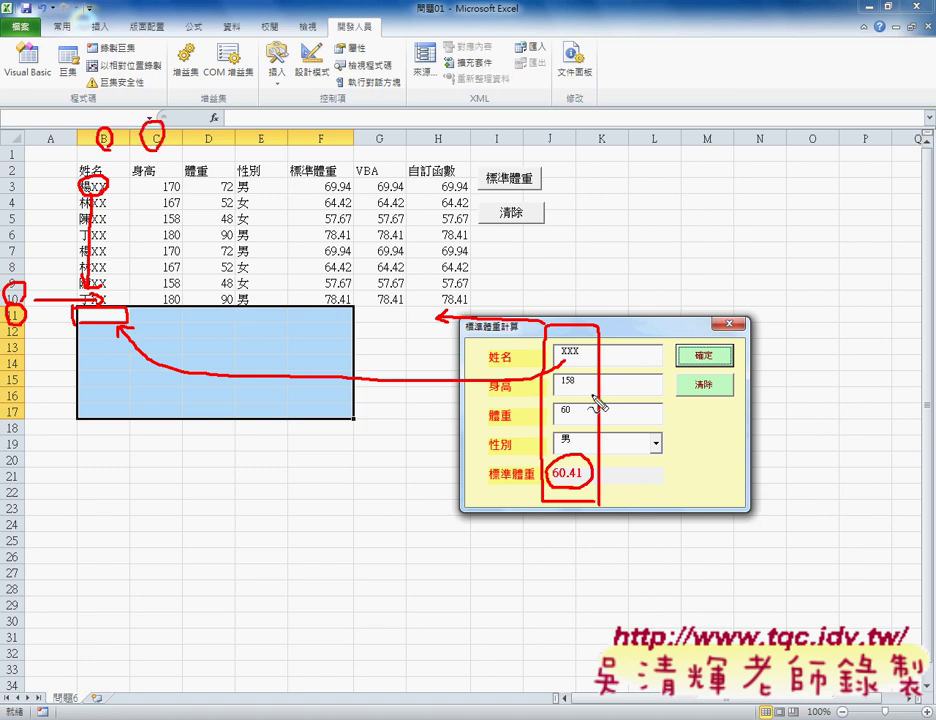
pyautogui.moveTo(572, 378)
pyautogui.mouseDown()
pyautogui.moveTo(190, 325)
pyautogui.moveTo(198, 308)
pyautogui.mouseUp()
pyautogui.moveTo(580, 418); pyautogui.dragTo(570, 418)
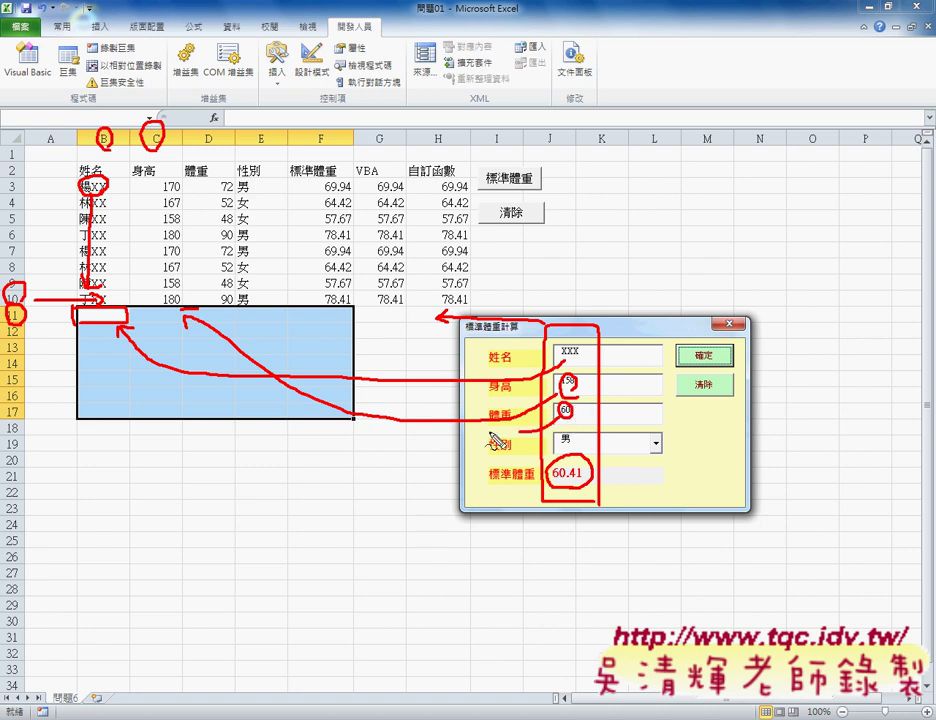
pyautogui.moveTo(492, 437); pyautogui.dragTo(236, 322)
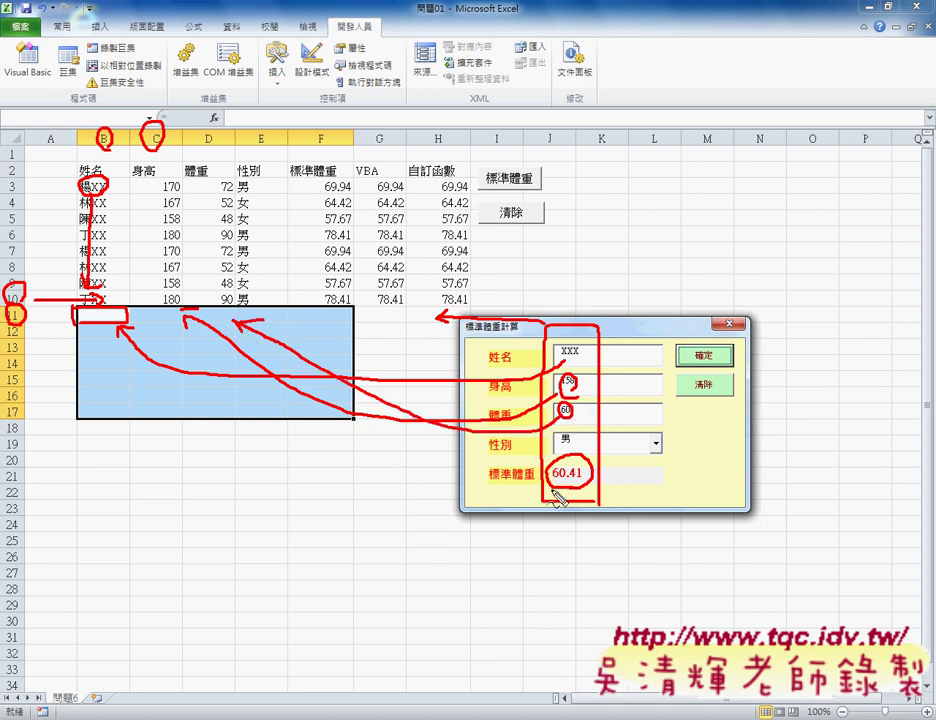
pyautogui.moveTo(553, 497)
pyautogui.mouseDown()
pyautogui.moveTo(342, 343)
pyautogui.moveTo(366, 350)
pyautogui.mouseUp()
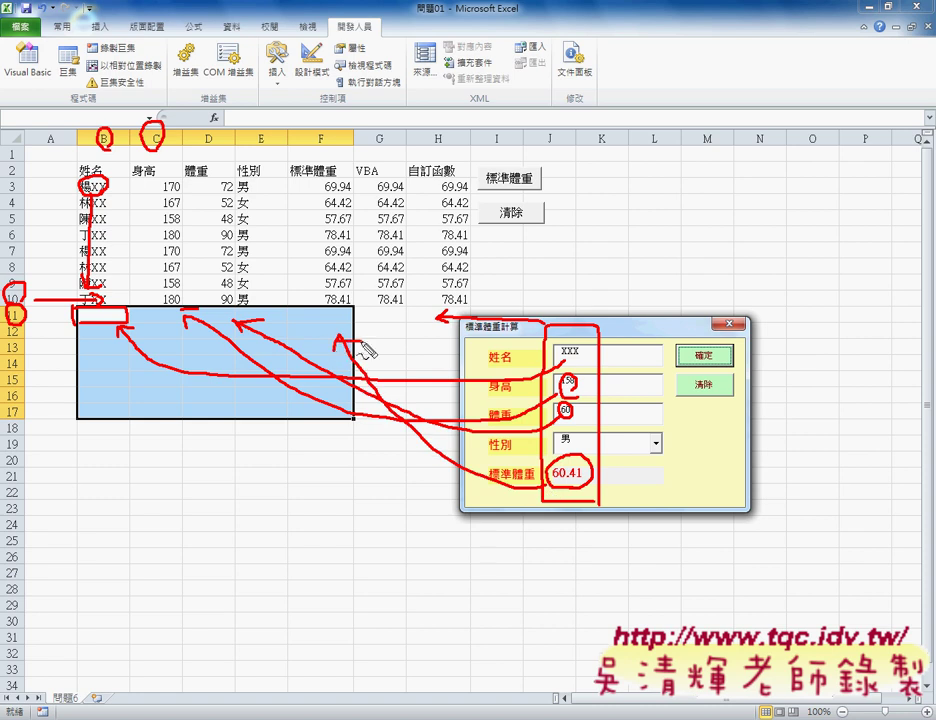
pyautogui.press('Escape')
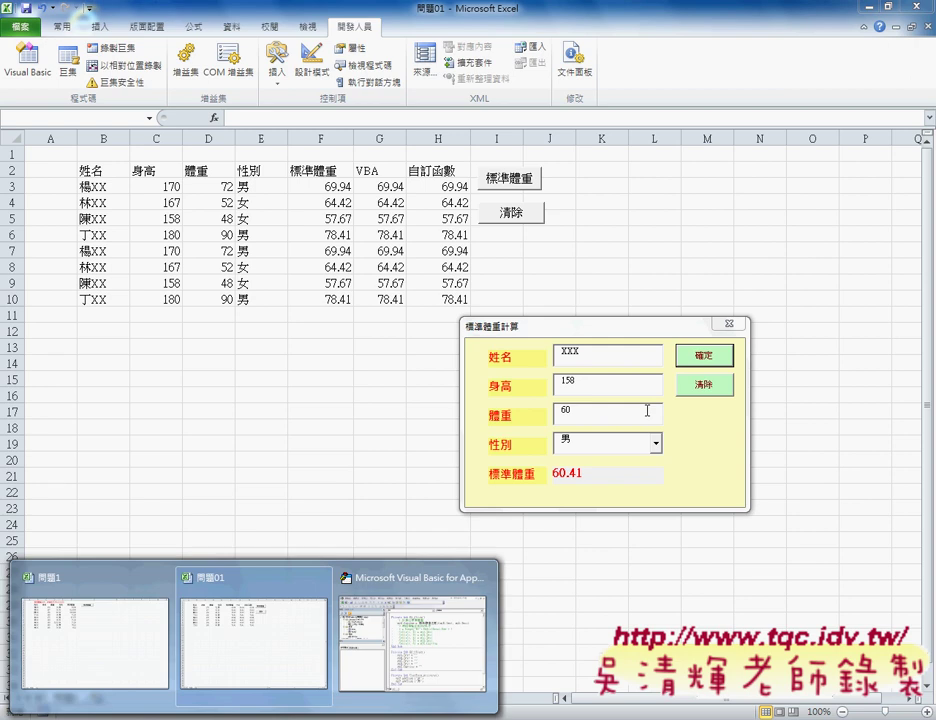
# Step: Bring the VBA editor forward and select the commented output lines in B1_Click
pyautogui.click(412, 630)
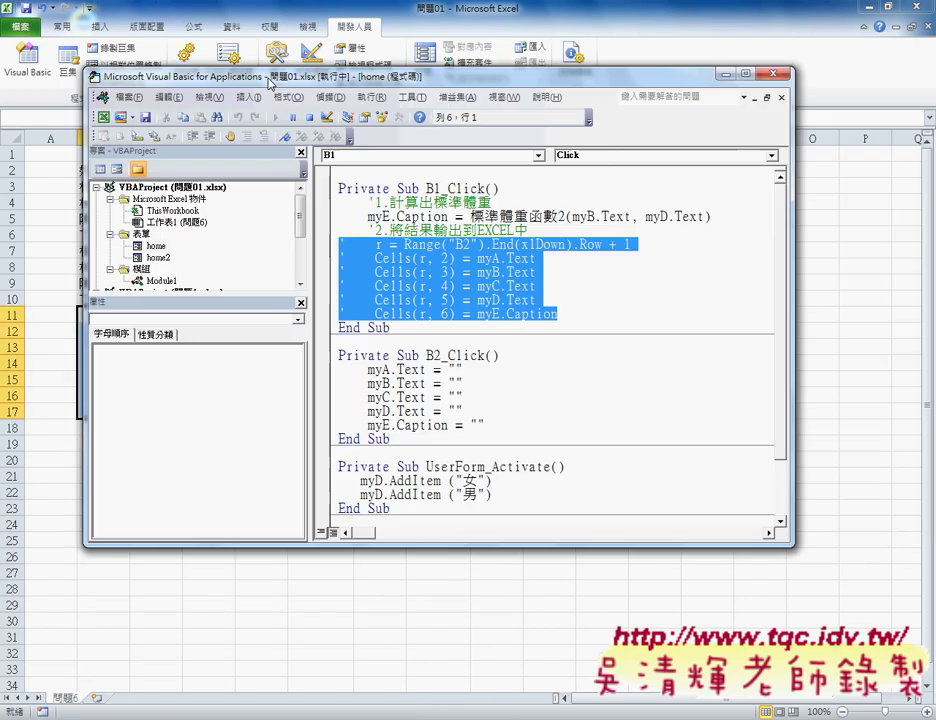
pyautogui.moveTo(561, 85); pyautogui.dragTo(253, 84)
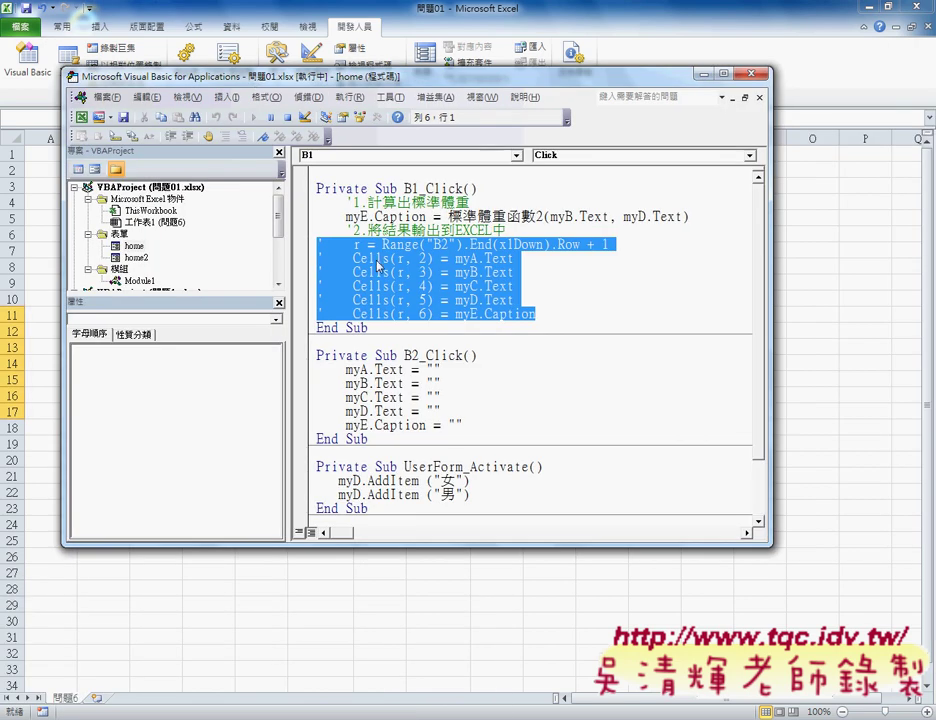
pyautogui.click(400, 341)
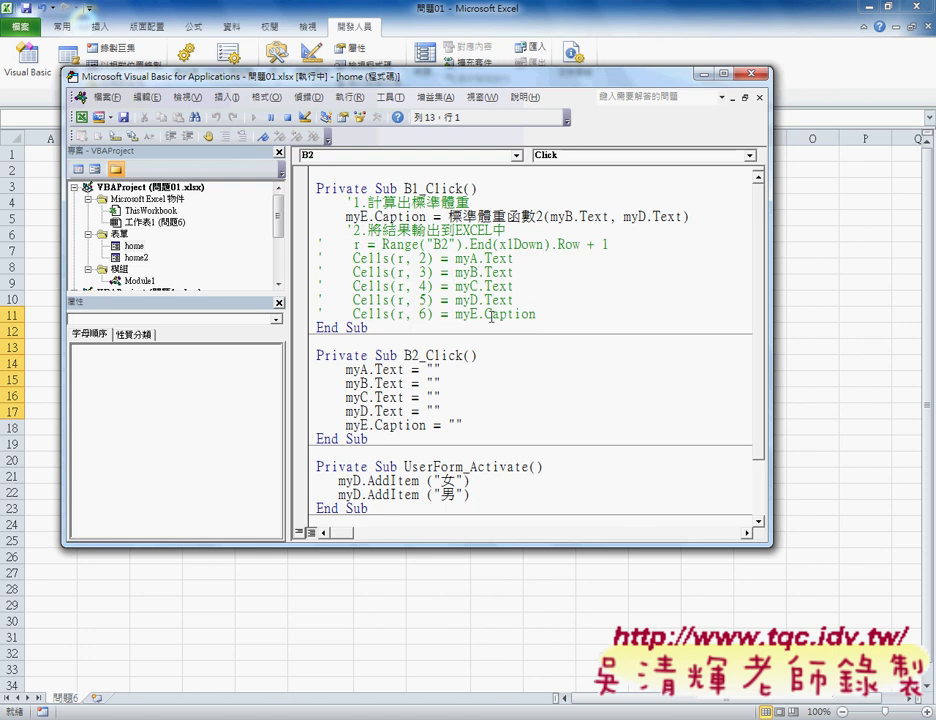
pyautogui.moveTo(536, 314); pyautogui.dragTo(316, 244)
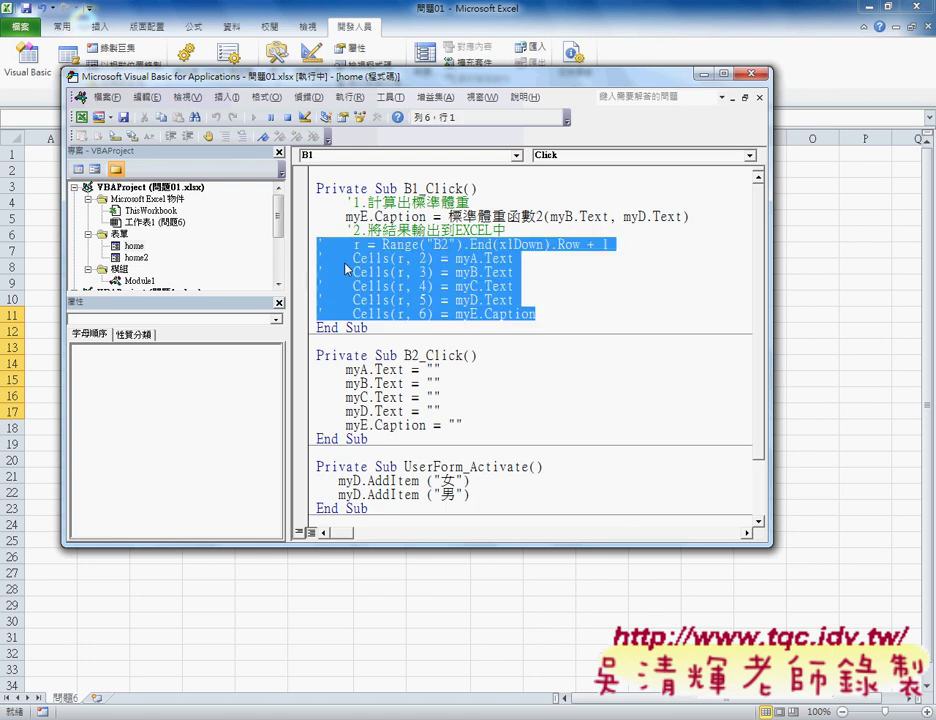
# Step: Reopen B1_Click from the form design and uncomment its five worksheet-output lines
pyautogui.hotkey('shift', 'F7')
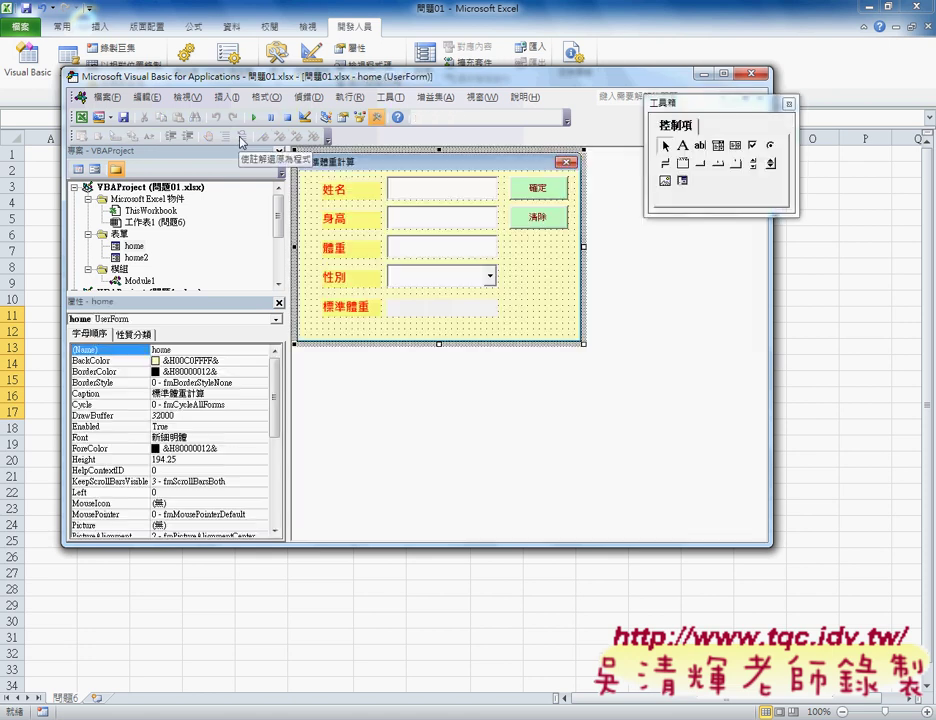
pyautogui.doubleClick(518, 187)
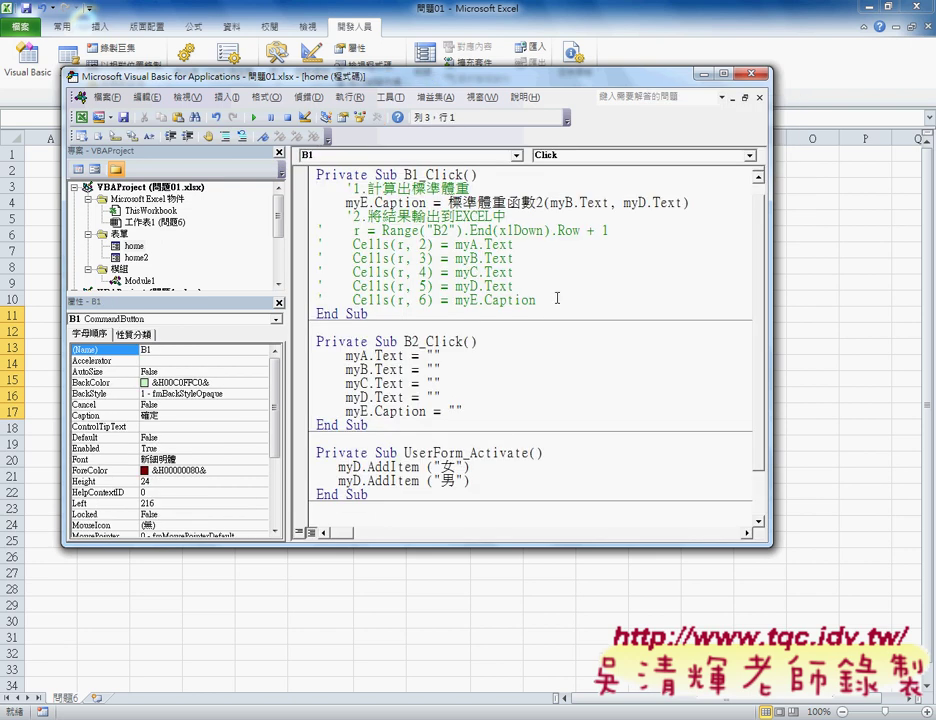
pyautogui.moveTo(557, 300); pyautogui.dragTo(316, 230)
pyautogui.click(241, 136)
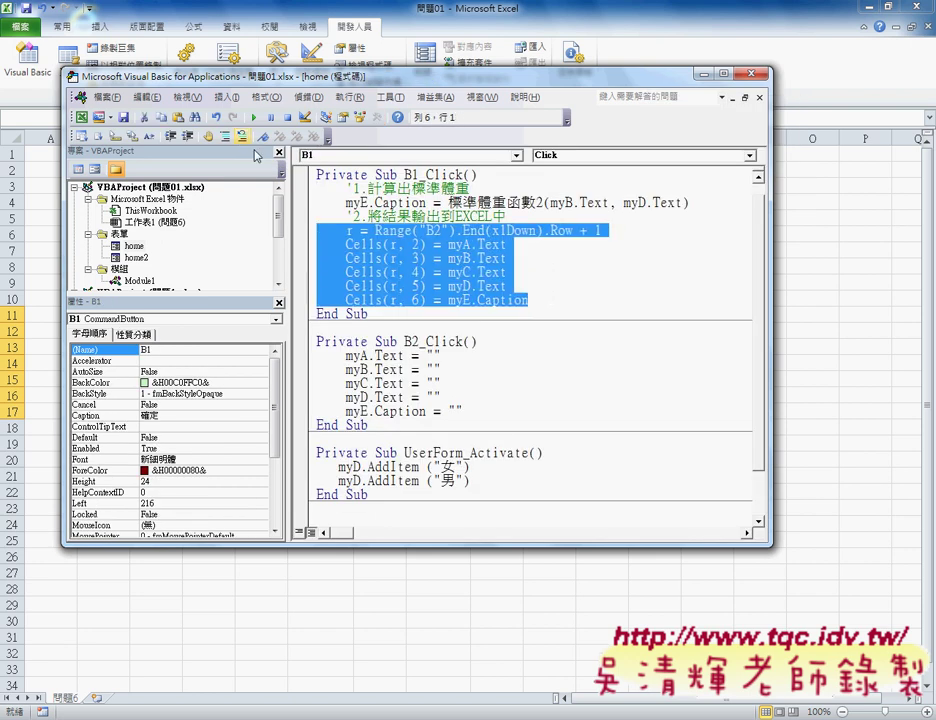
pyautogui.click(455, 243)
pyautogui.moveTo(374, 230); pyautogui.dragTo(629, 234)
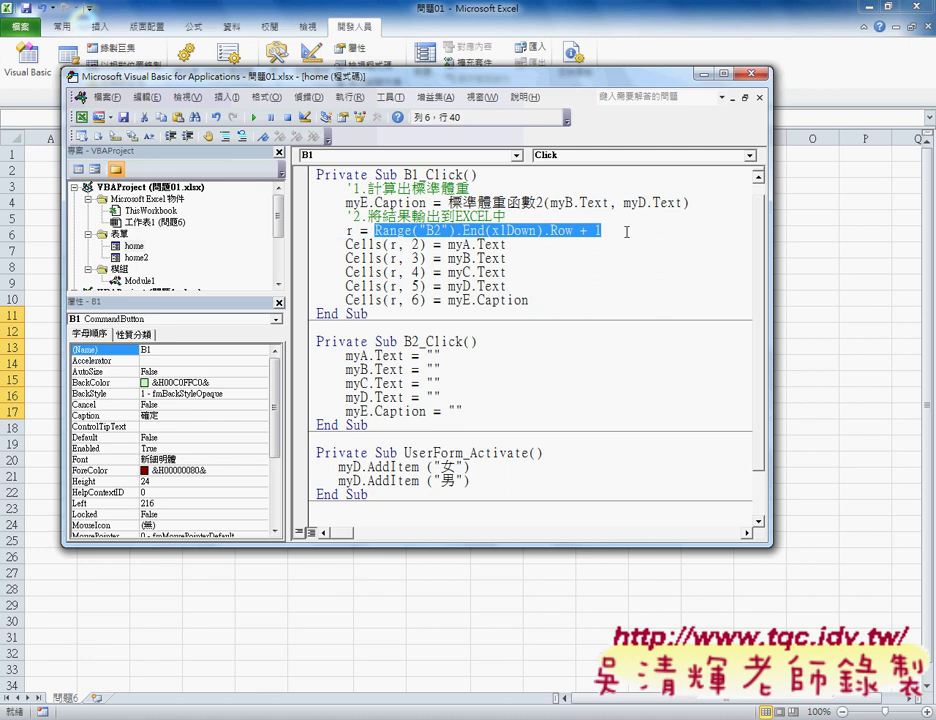
pyautogui.moveTo(572, 232); pyautogui.dragTo(374, 232)
pyautogui.moveTo(618, 230); pyautogui.dragTo(579, 231)
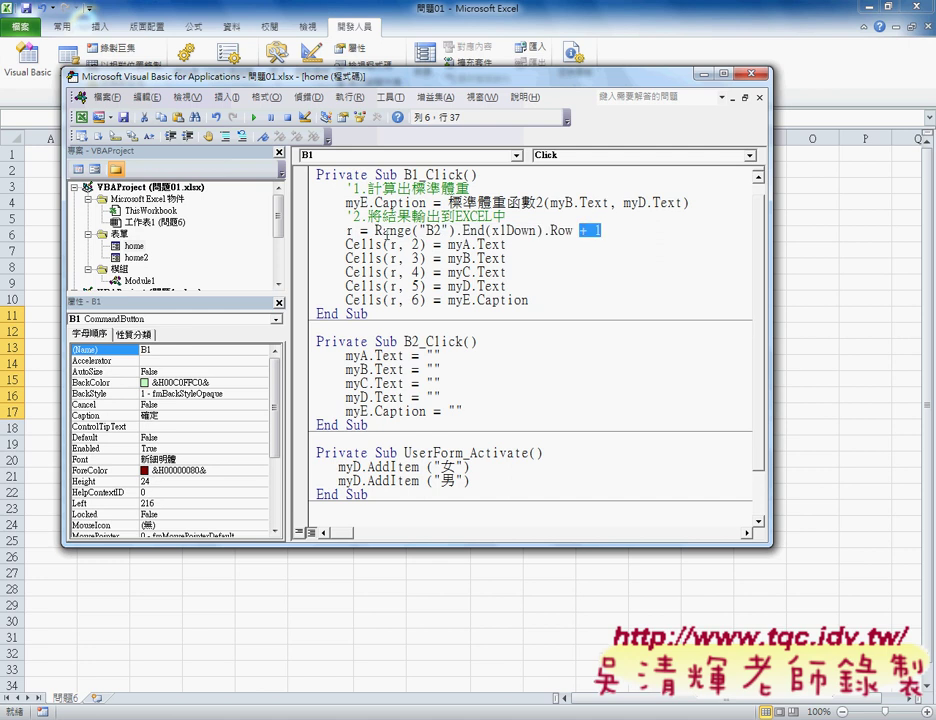
pyautogui.moveTo(356, 231); pyautogui.dragTo(348, 231)
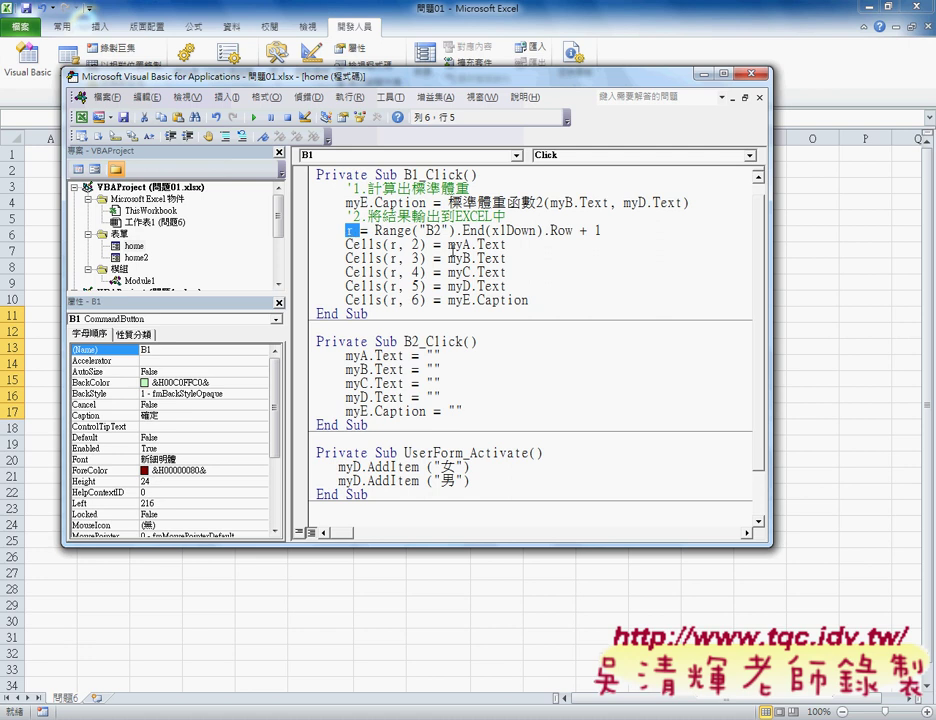
pyautogui.moveTo(447, 244); pyautogui.dragTo(470, 244)
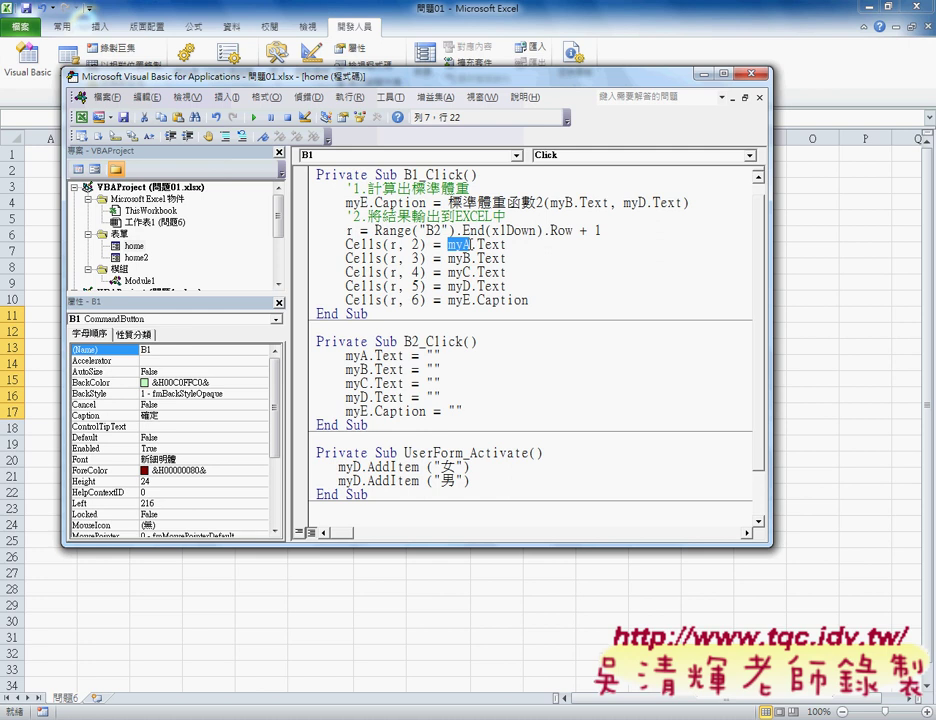
pyautogui.doubleClick(366, 244)
pyautogui.click(414, 244)
pyautogui.doubleClick(414, 244)
pyautogui.doubleClick(360, 244)
pyautogui.doubleClick(414, 244)
pyautogui.write('"')
pyautogui.write('B"')
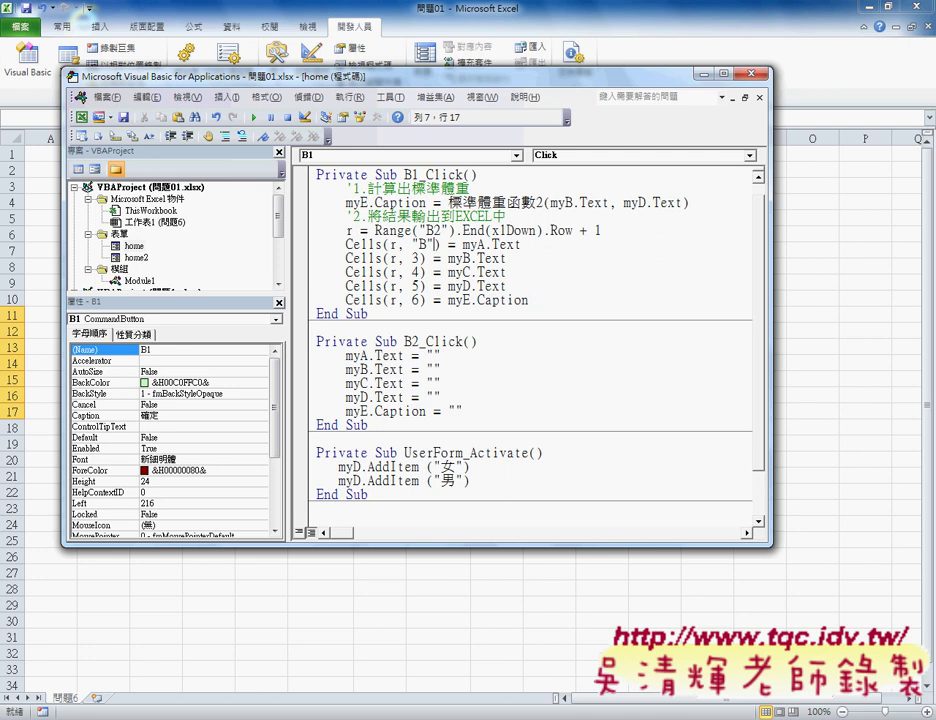
pyautogui.click(420, 244)
pyautogui.click(413, 286)
pyautogui.click(418, 300)
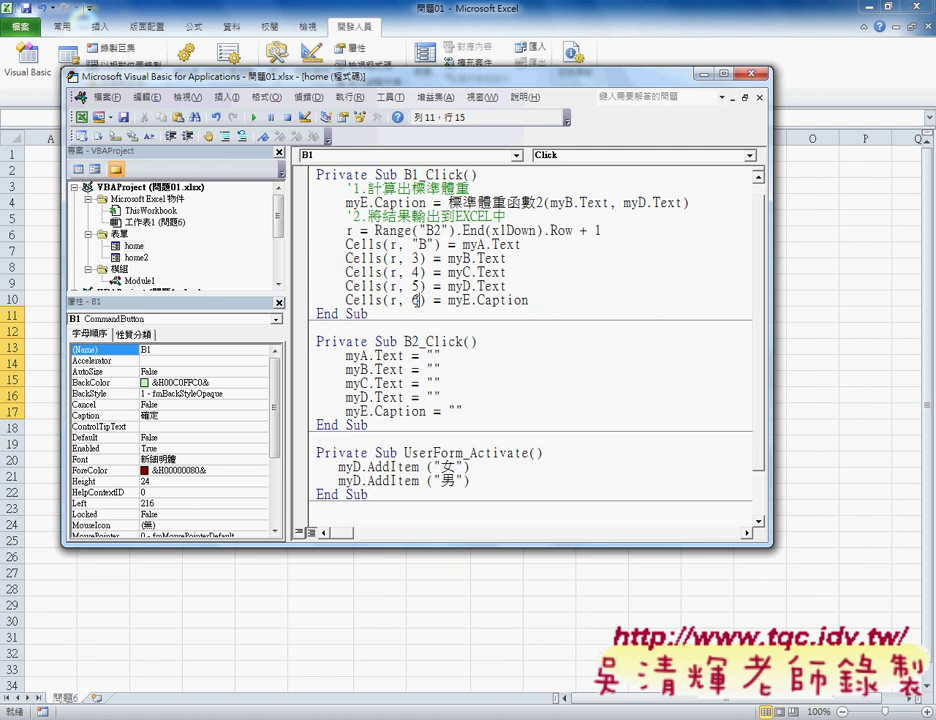
pyautogui.doubleClick(418, 244)
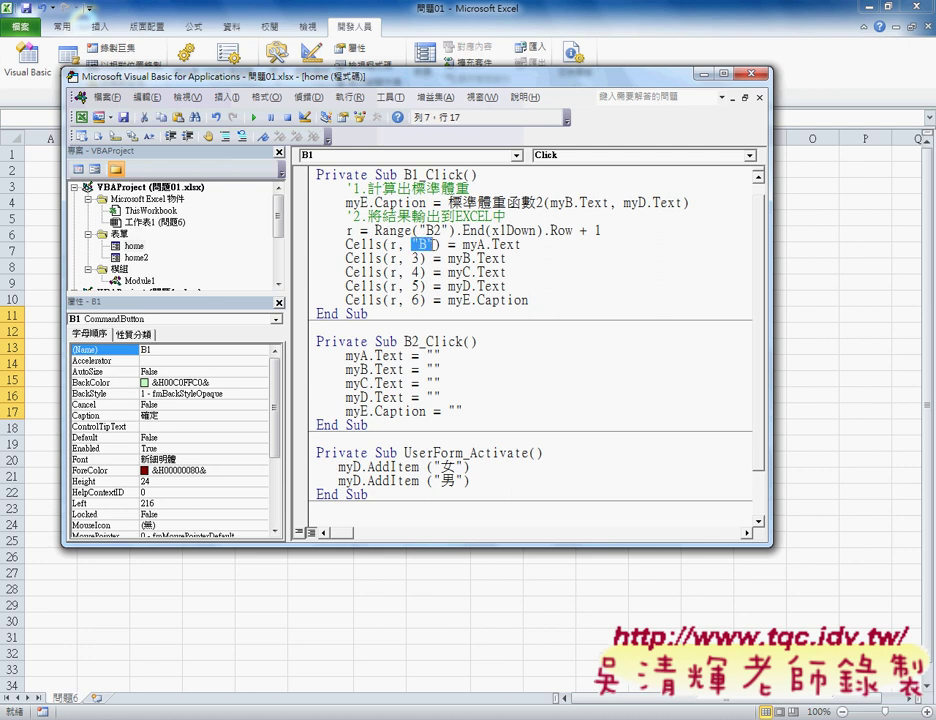
pyautogui.write('2')
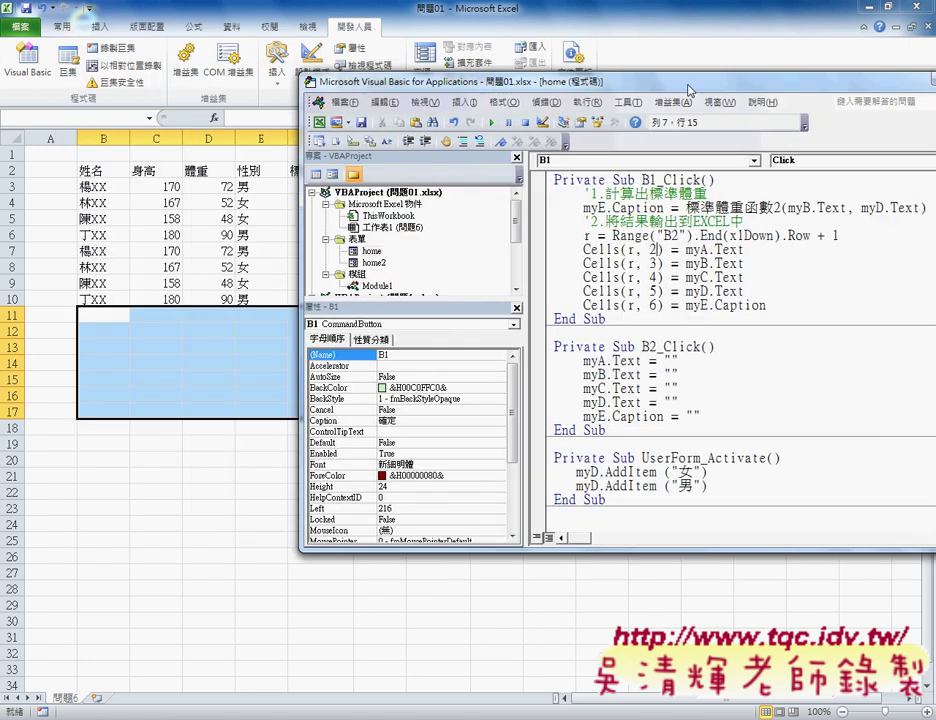
# Step: Run the form and submit a name with 185, 65, 男, writing 82.82 into row 11
pyautogui.moveTo(322, 76); pyautogui.dragTo(578, 82)
pyautogui.click(511, 124)
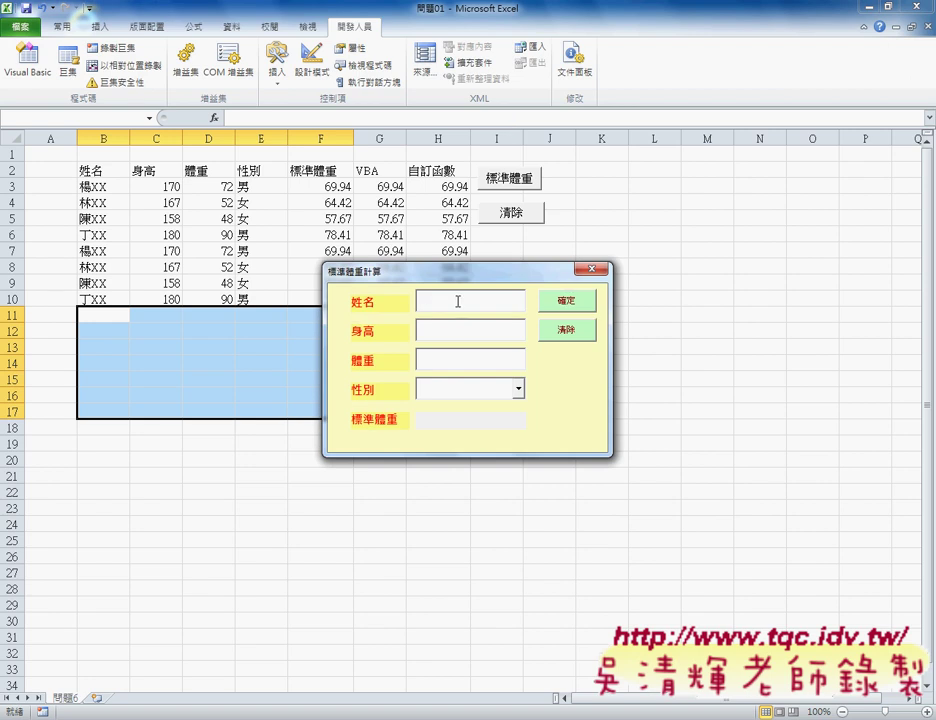
pyautogui.write('XXX')
pyautogui.write('185')
pyautogui.moveTo(518, 271); pyautogui.dragTo(562, 336)
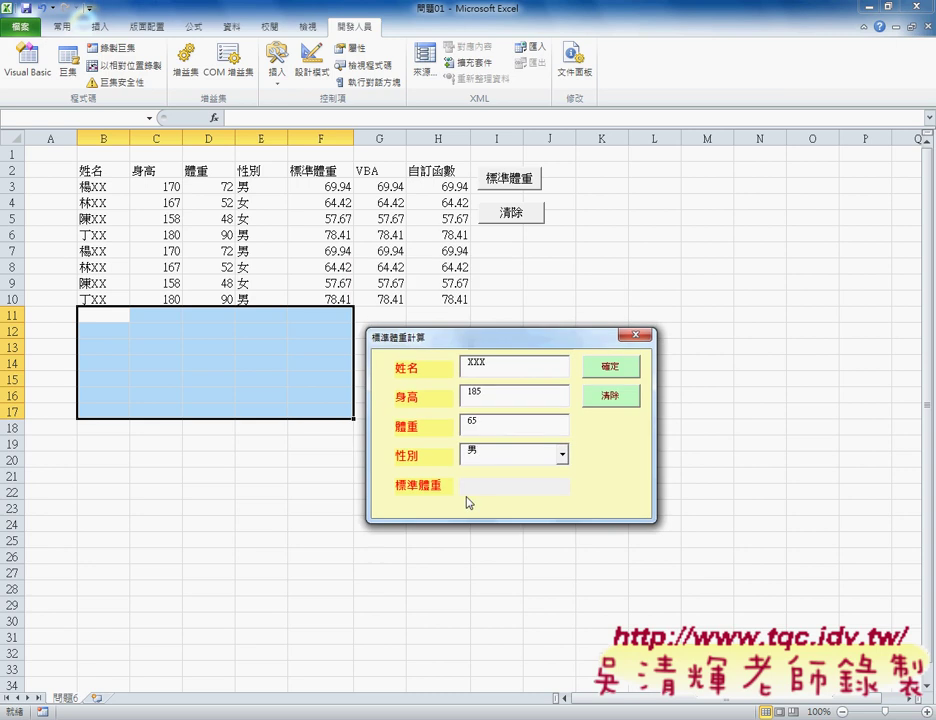
pyautogui.click(613, 373)
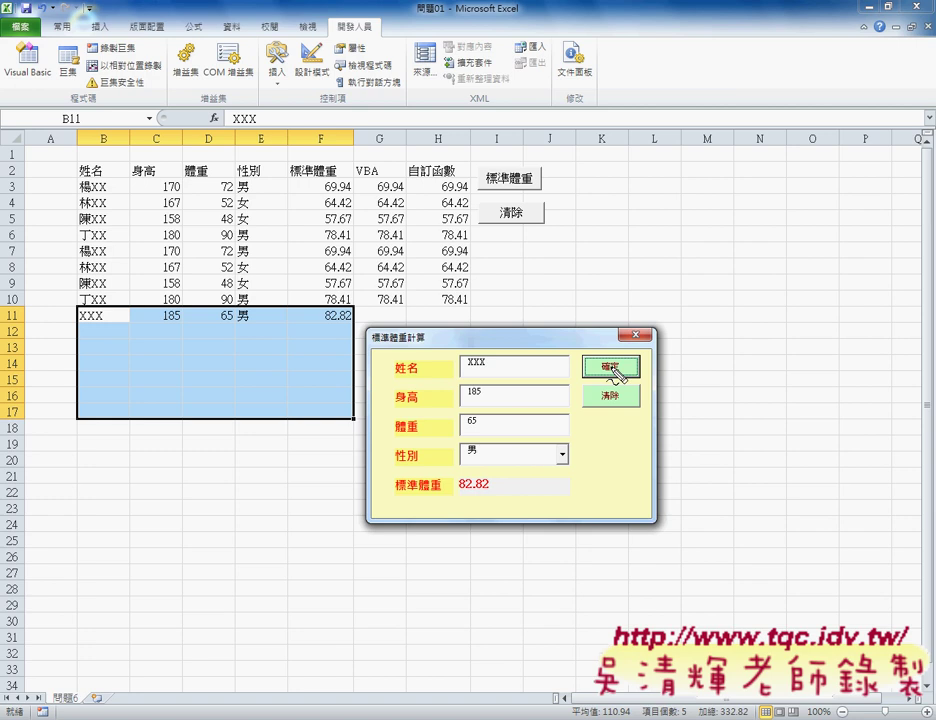
# Step: Replace the name and submit again to add the second entry to row 12
pyautogui.moveTo(336, 328)
pyautogui.mouseDown()
pyautogui.moveTo(345, 318)
pyautogui.moveTo(341, 327)
pyautogui.mouseUp()
pyautogui.press('Escape')
pyautogui.doubleClick(480, 360)
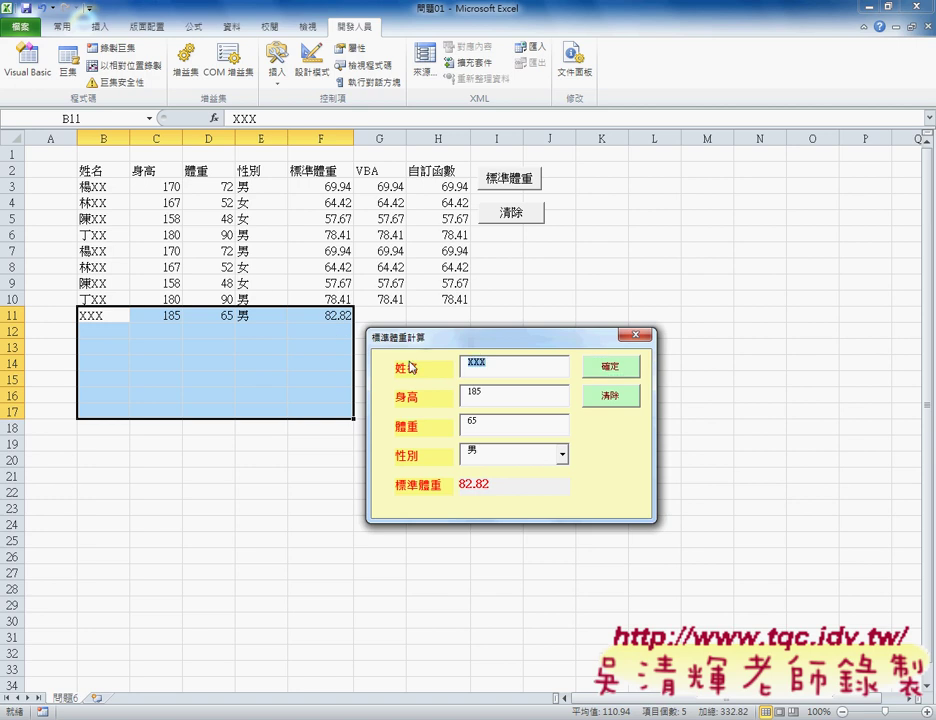
pyautogui.write('YYY')
pyautogui.click(618, 370)
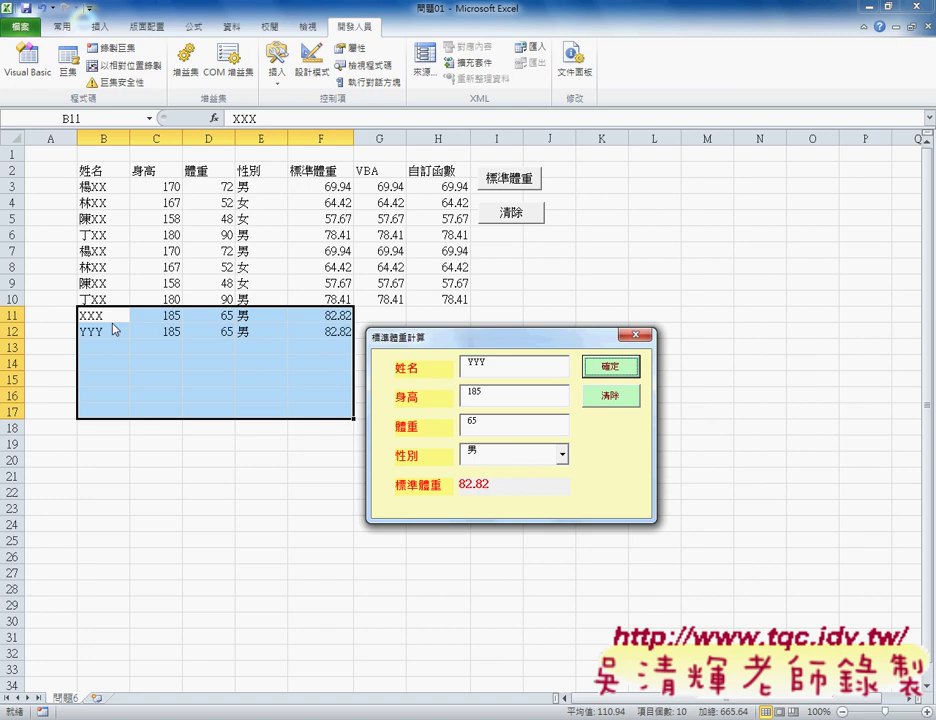